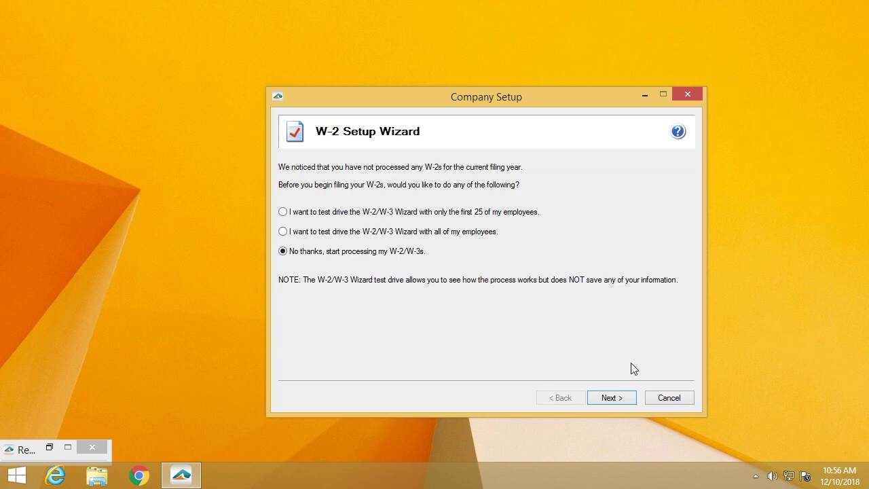
Start processing the actual W-2/W-3s for the company's verified FEIN, using a single payroll data file for this EIN
{"action": "left_click", "coordinate": [614, 399]}
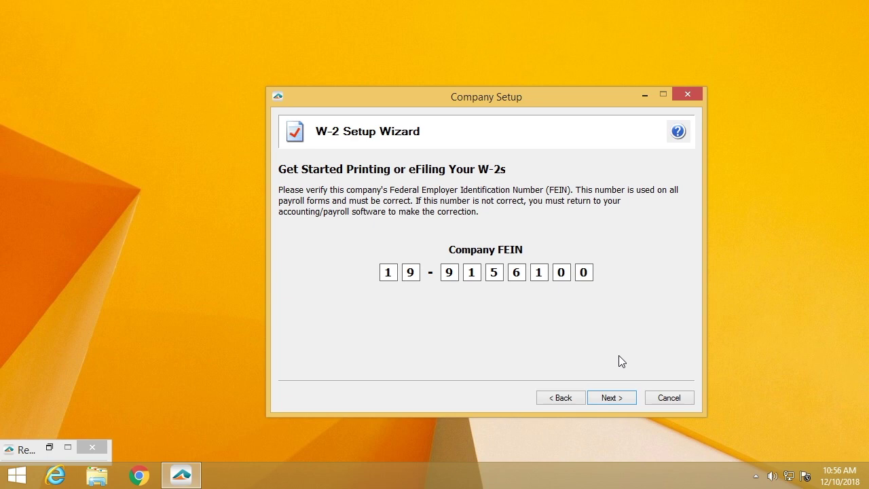
{"action": "left_click", "coordinate": [609, 399]}
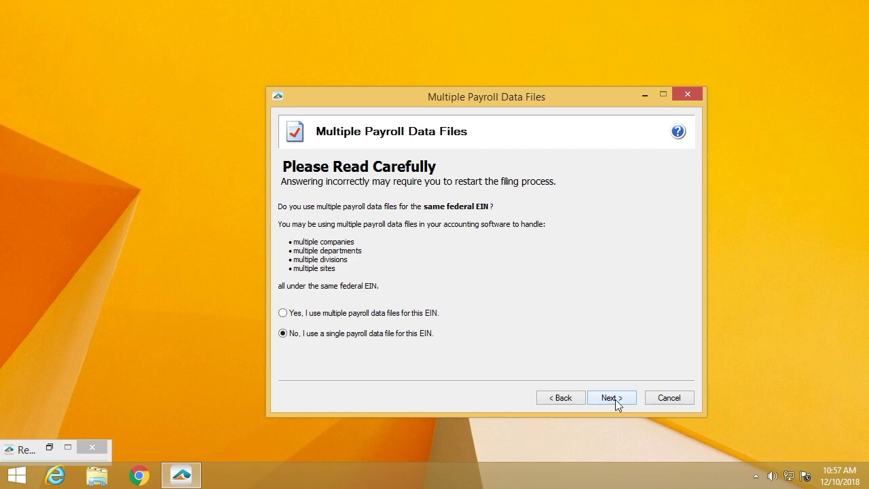
{"action": "left_click", "coordinate": [615, 399]}
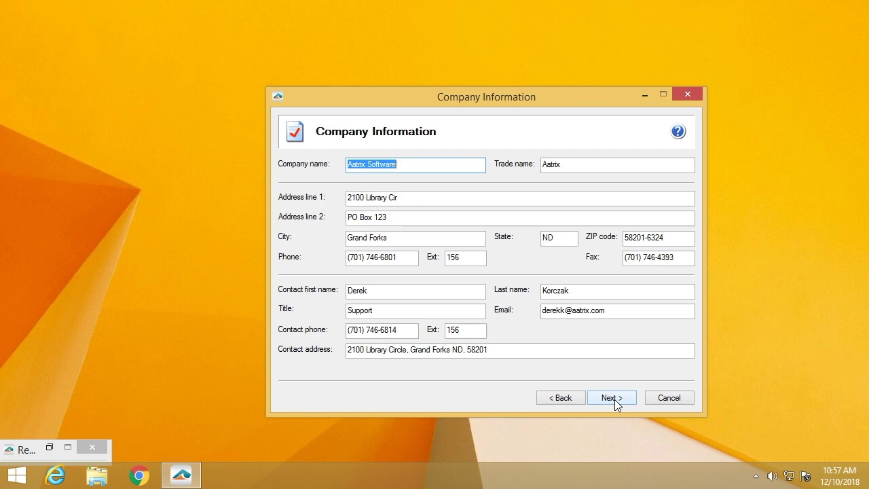
Accept the company information and the state and local tax items, filing for your own company/employer
{"action": "left_click", "coordinate": [614, 399]}
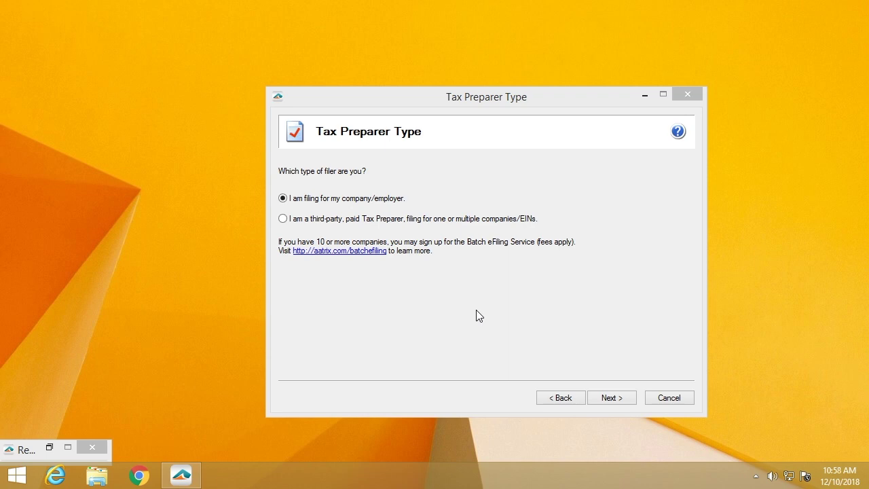
{"action": "left_click", "coordinate": [608, 397]}
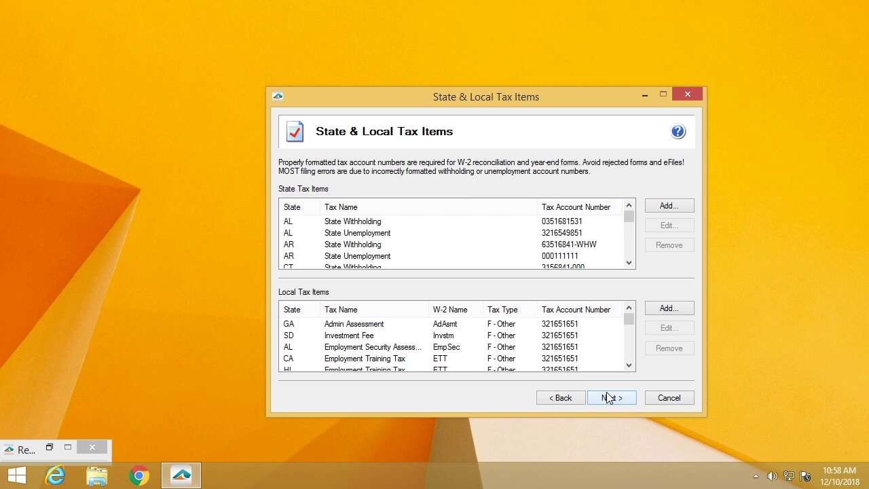
{"action": "left_click", "coordinate": [609, 398]}
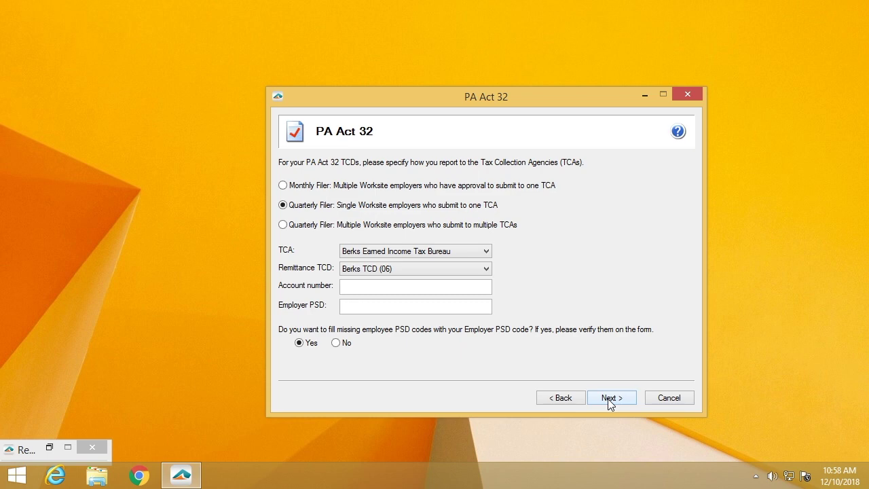
Complete the setup with single-worksite quarterly PA Act 32 filing, No to all data verification questions, and 941 as the kind of payer
{"action": "left_click", "coordinate": [610, 399]}
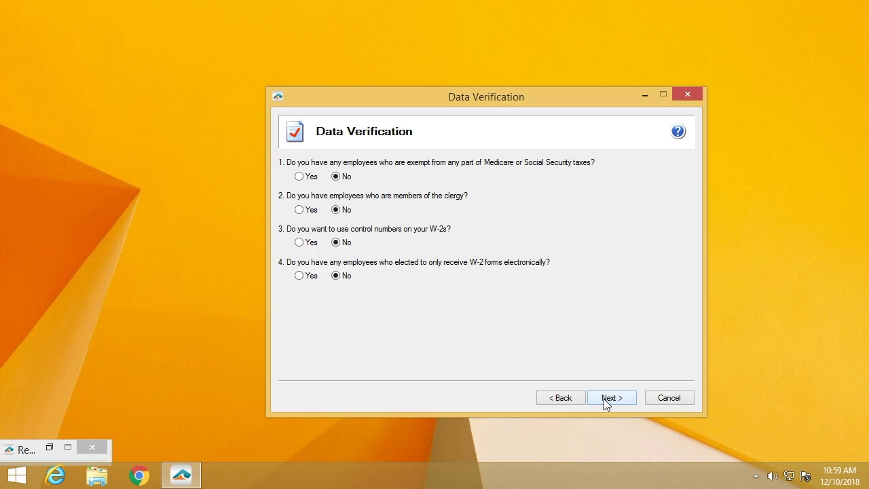
{"action": "left_click", "coordinate": [604, 398]}
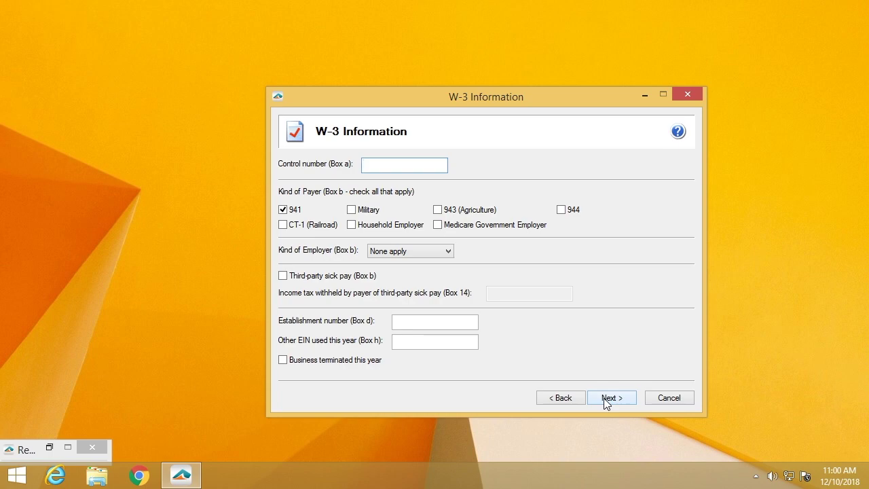
{"action": "left_click", "coordinate": [604, 398]}
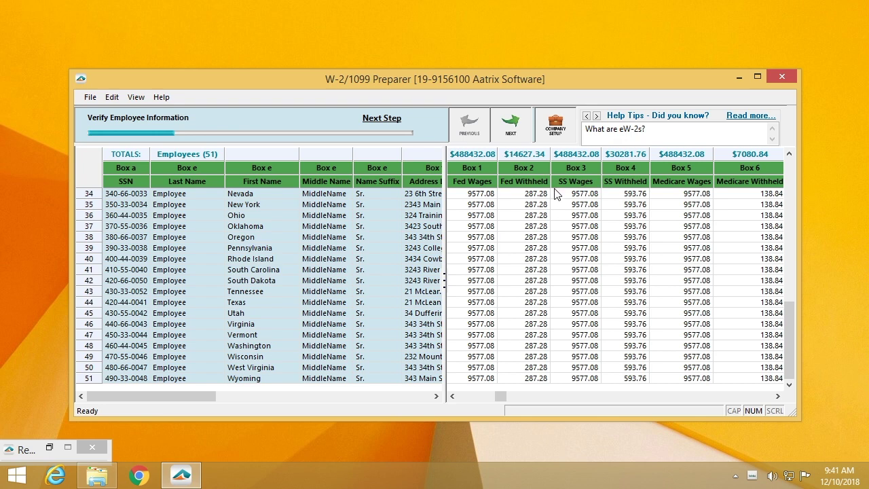
Go through every verification stage of the employee grid, from employee information and SS tips to state wages and all other data
{"action": "left_click", "coordinate": [509, 121]}
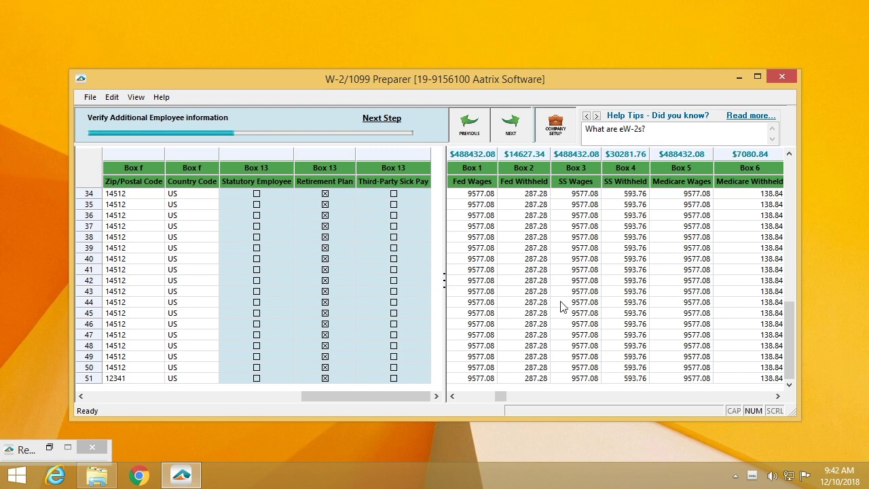
{"action": "left_click", "coordinate": [513, 127]}
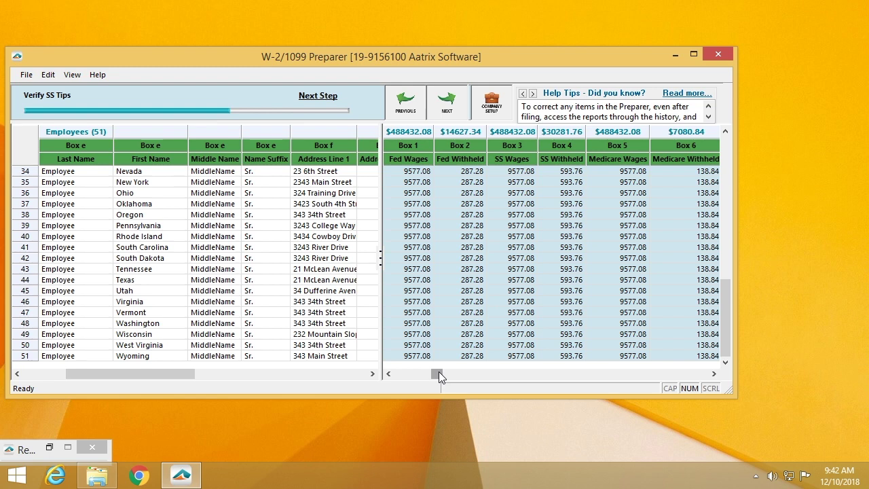
{"action": "left_click_drag", "start_coordinate": [441, 373], "coordinate": [421, 374]}
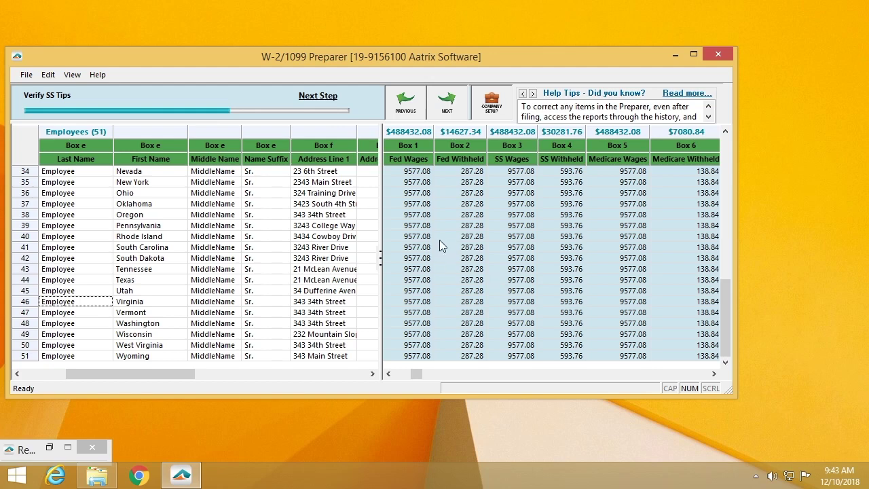
{"action": "left_click", "coordinate": [447, 101]}
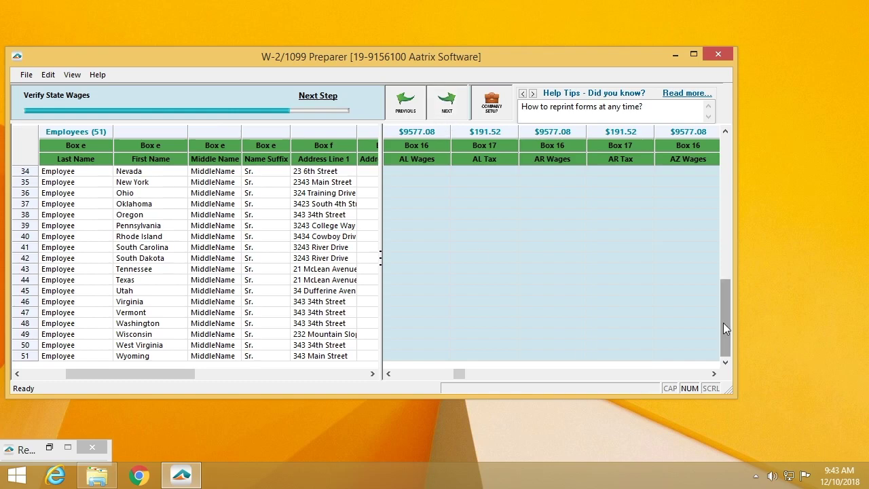
{"action": "left_click_drag", "start_coordinate": [724, 328], "coordinate": [721, 286]}
{"action": "left_click", "coordinate": [447, 102]}
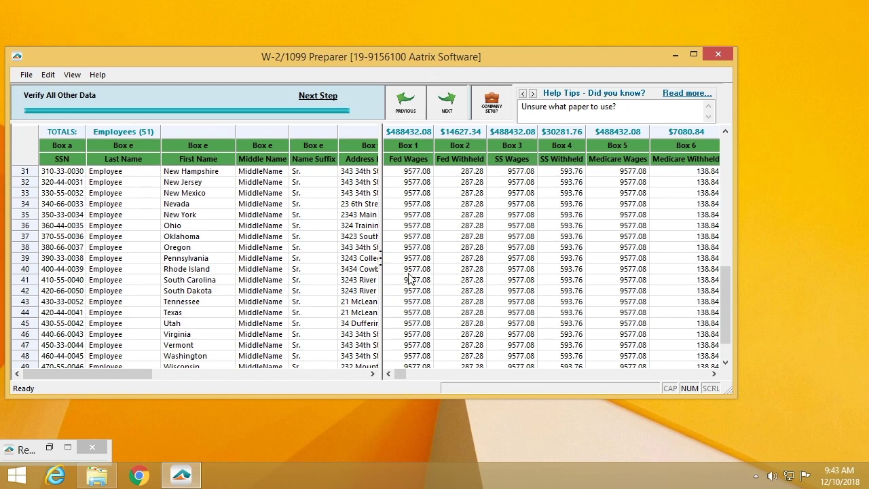
{"action": "left_click", "coordinate": [447, 102]}
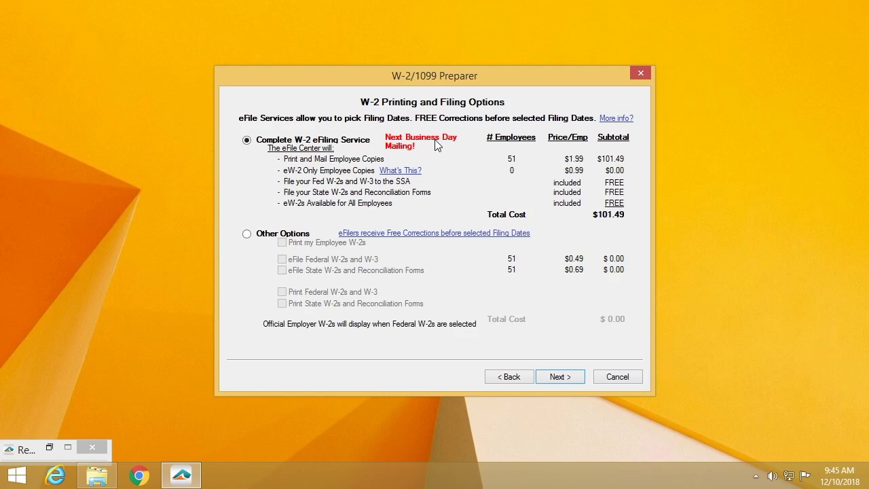
Choose the Complete W-2 eFiling Service and include a PDF archive of the W-2s
{"action": "left_click", "coordinate": [564, 379]}
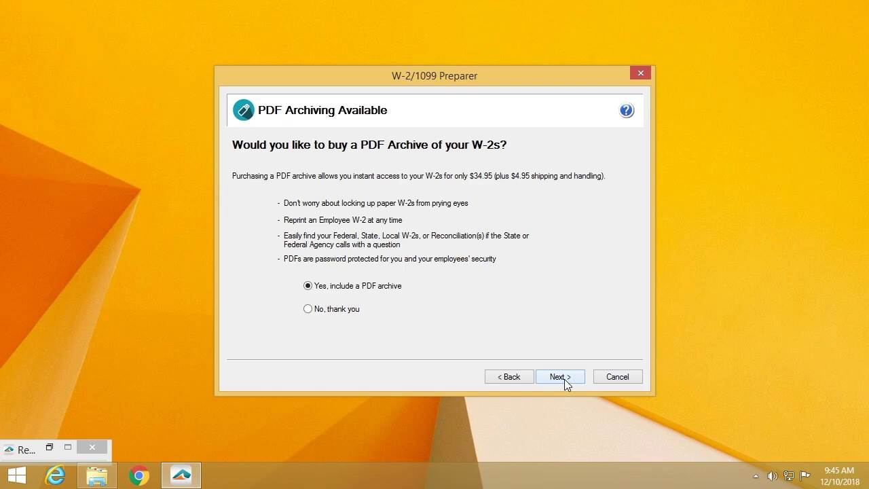
{"action": "left_click", "coordinate": [564, 378]}
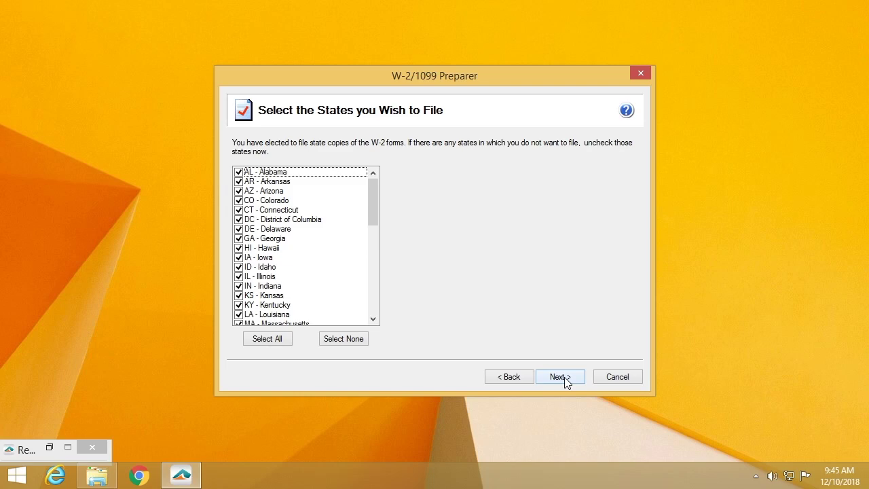
Limit state filing to Colorado and include local eFiling for the PA - Berks Earned Income Tax Bureau, accepting the forms for review
{"action": "scroll", "coordinate": [302, 241], "scroll_direction": "down", "scroll_amount": 2}
{"action": "scroll", "coordinate": [302, 240], "scroll_direction": "down", "scroll_amount": 5}
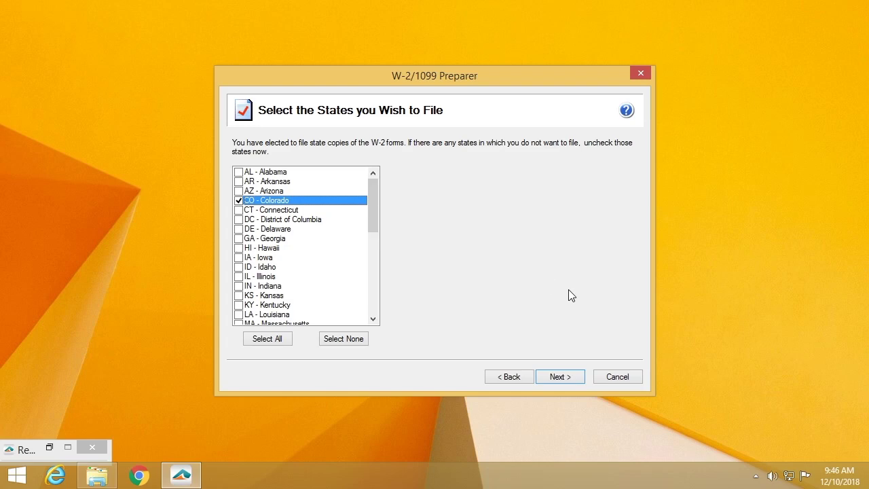
{"action": "left_click", "coordinate": [553, 377]}
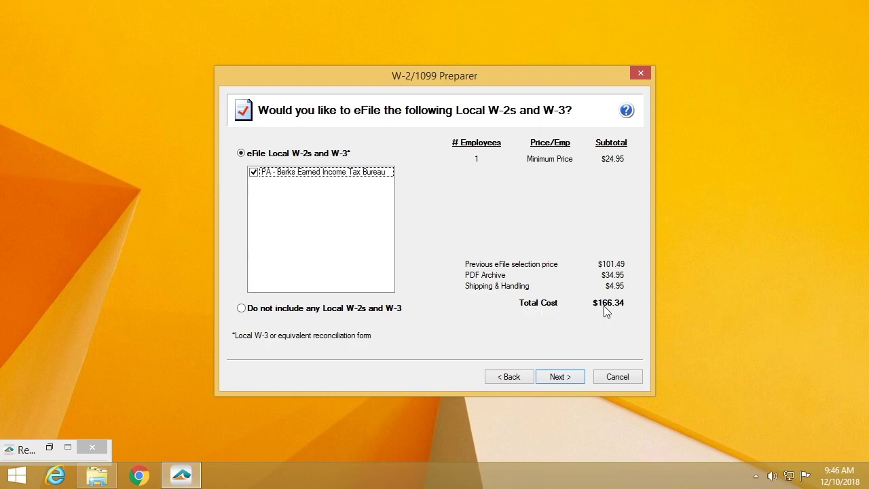
{"action": "left_click", "coordinate": [553, 375]}
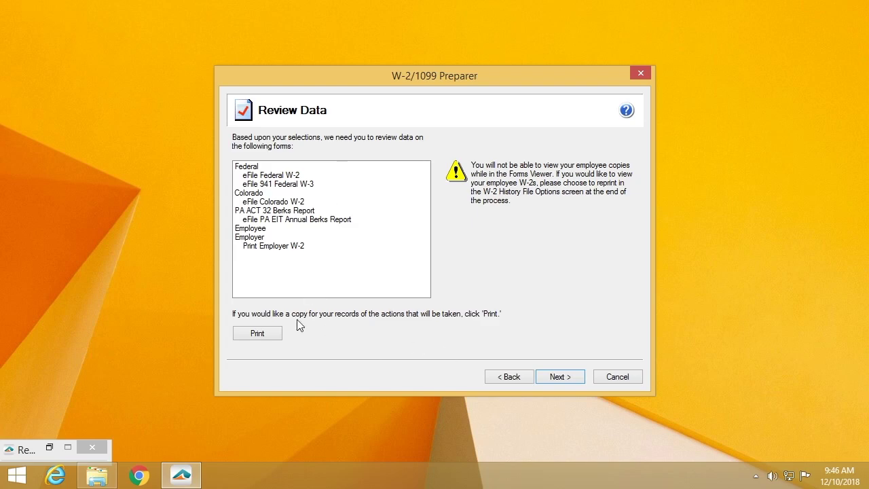
{"action": "left_click", "coordinate": [559, 377]}
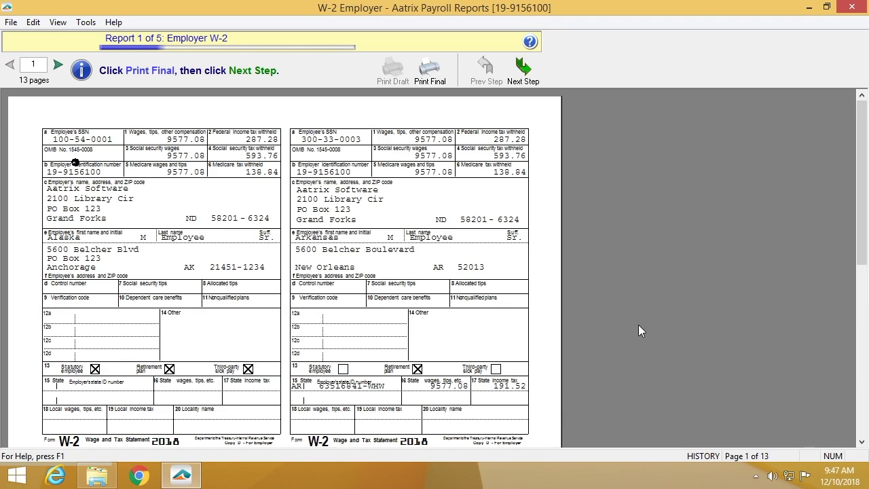
Review the Employer W-2 report and advance to the Federal W-2 without printing it
{"action": "left_click_drag", "start_coordinate": [867, 243], "coordinate": [866, 386]}
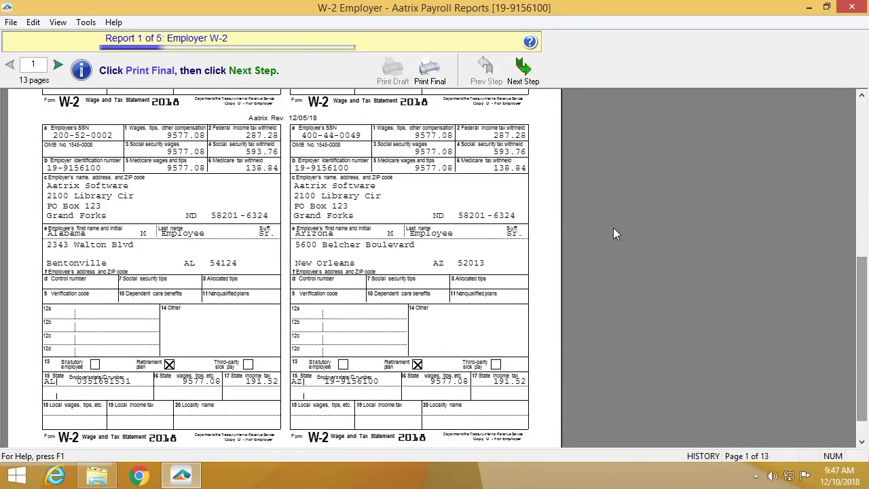
{"action": "left_click", "coordinate": [521, 65]}
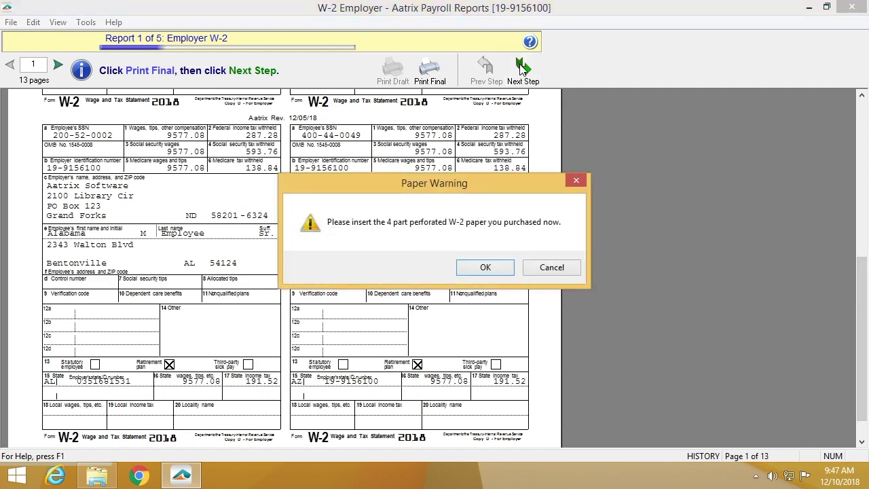
{"action": "left_click", "coordinate": [542, 272]}
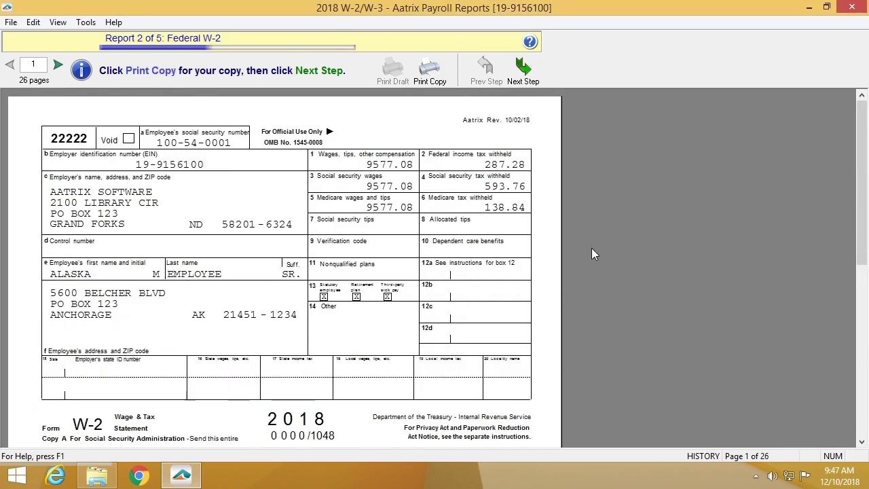
Review the Federal W-2 and 941 Federal W-3 reports and advance past both, declining to print copies
{"action": "left_click", "coordinate": [526, 72]}
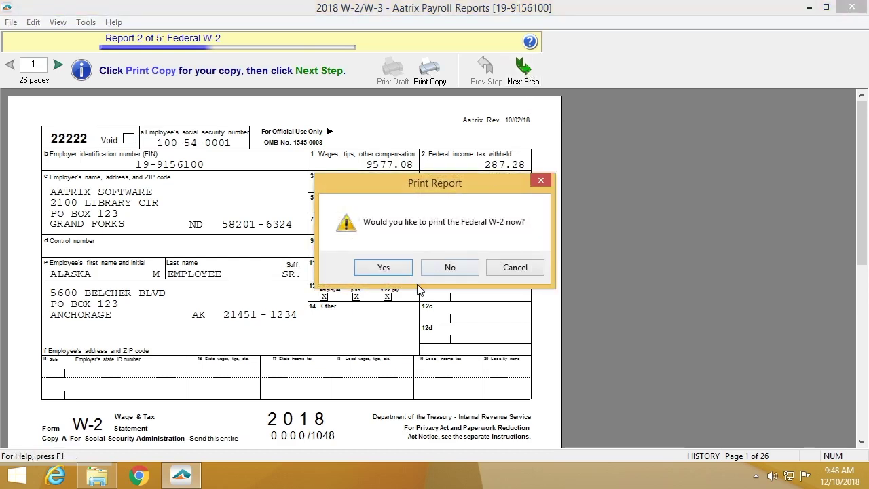
{"action": "left_click", "coordinate": [456, 272]}
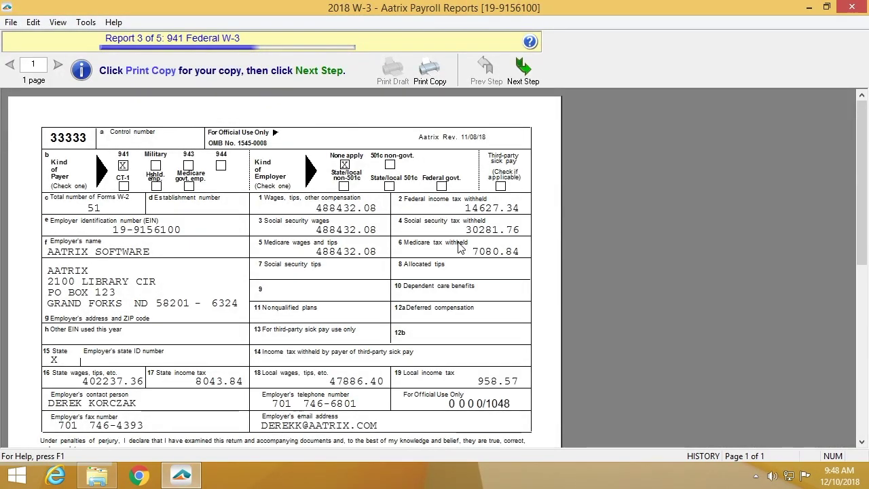
{"action": "mouse_move", "coordinate": [860, 229]}
{"action": "left_mouse_down"}
{"action": "mouse_move", "coordinate": [857, 313]}
{"action": "mouse_move", "coordinate": [853, 238]}
{"action": "left_mouse_up"}
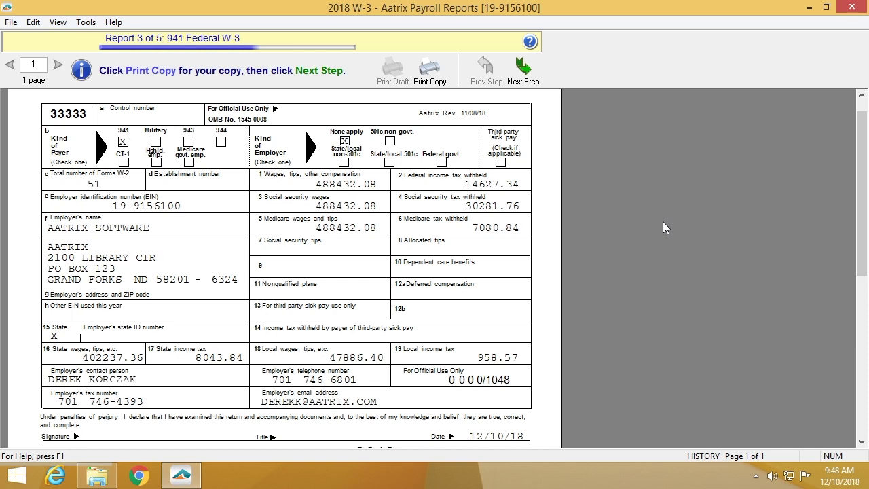
{"action": "left_click", "coordinate": [524, 73]}
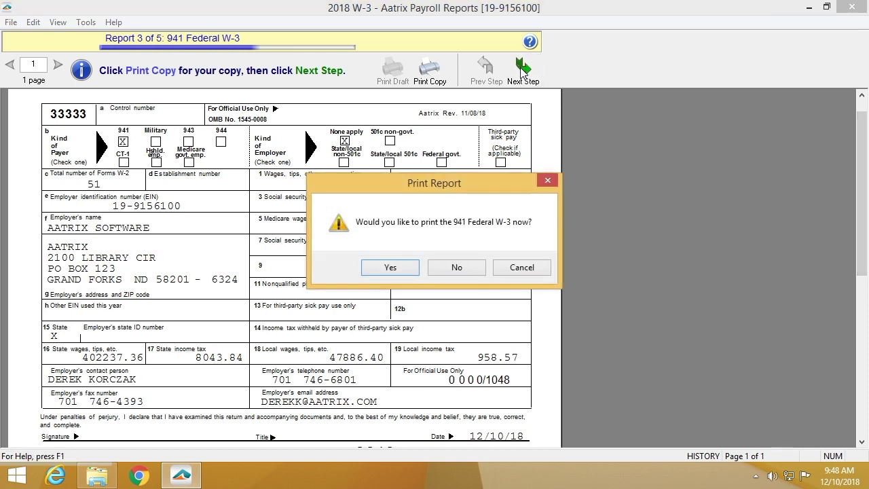
{"action": "left_click", "coordinate": [452, 271]}
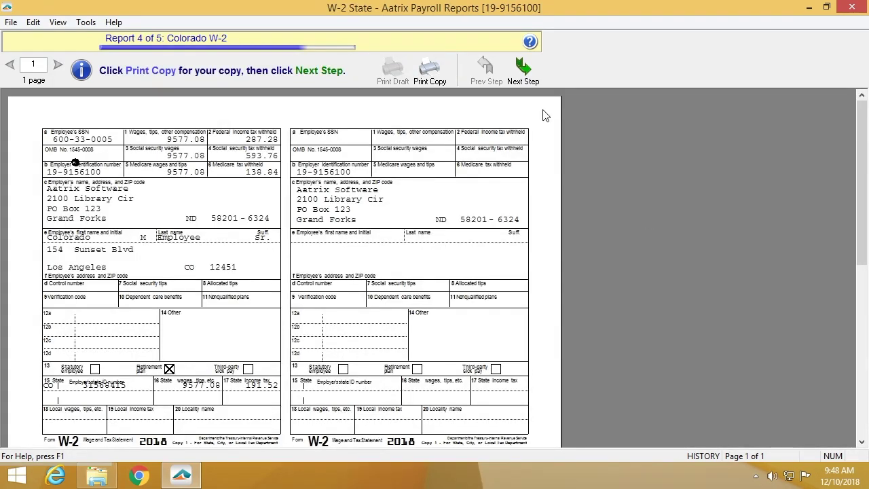
Advance from the Colorado W-2 to the PA EIT Annual Berks Report without printing a copy
{"action": "left_click", "coordinate": [527, 76]}
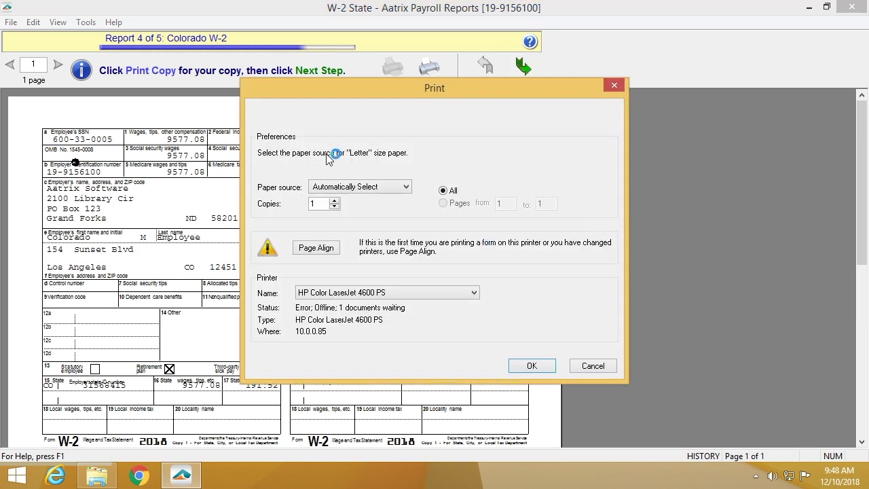
{"action": "left_click", "coordinate": [592, 366]}
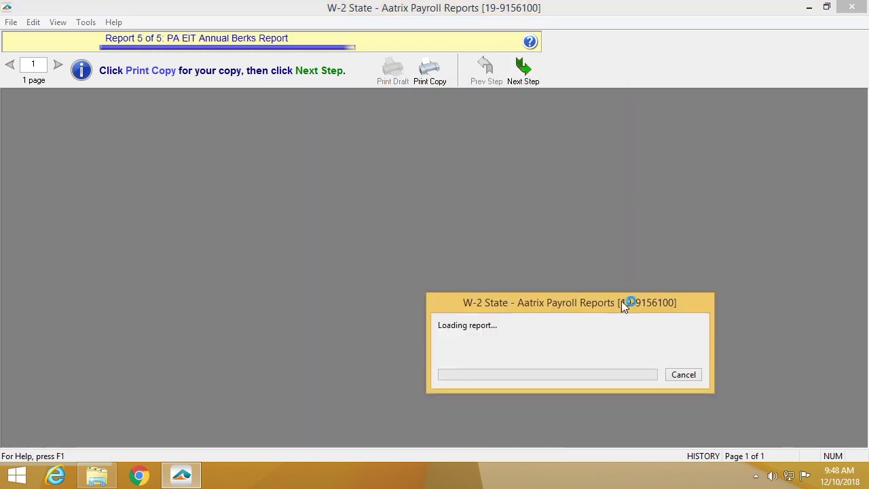